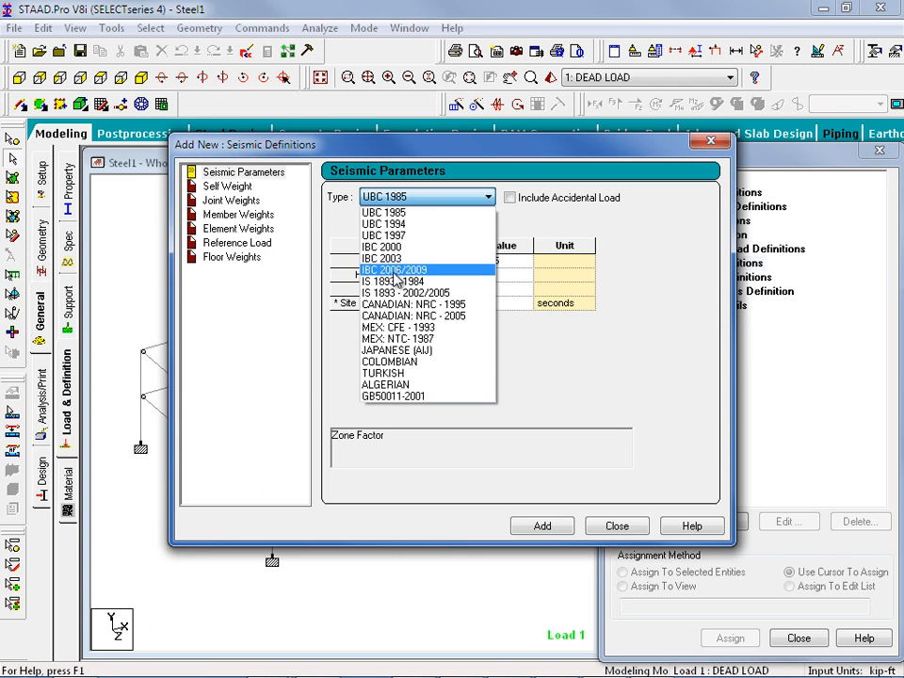
Step: Set the seismic definition type to IBC 2006/2009 and include accidental load
click(398, 272)
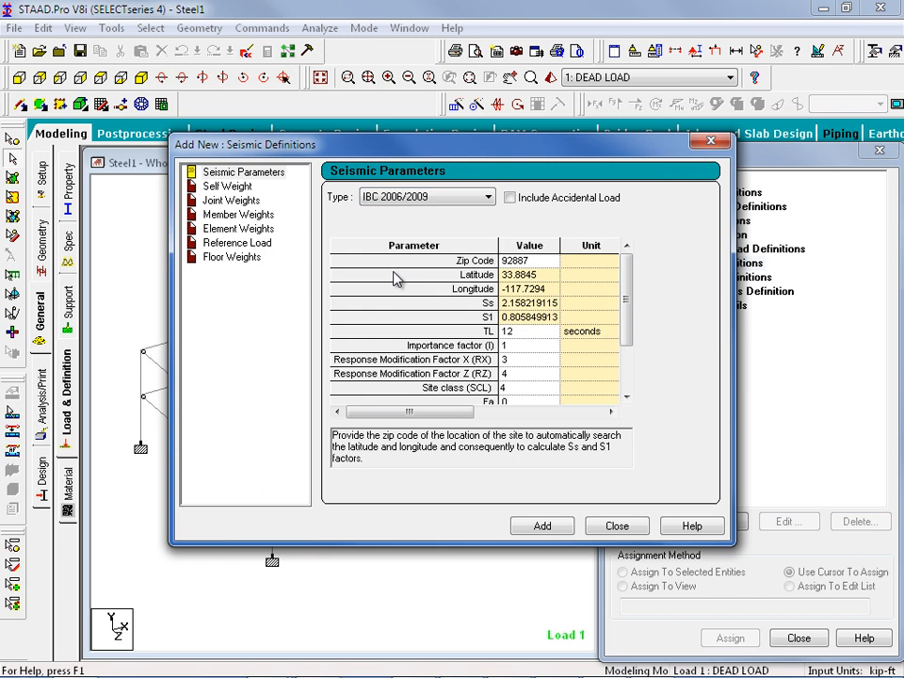
click(509, 197)
click(535, 262)
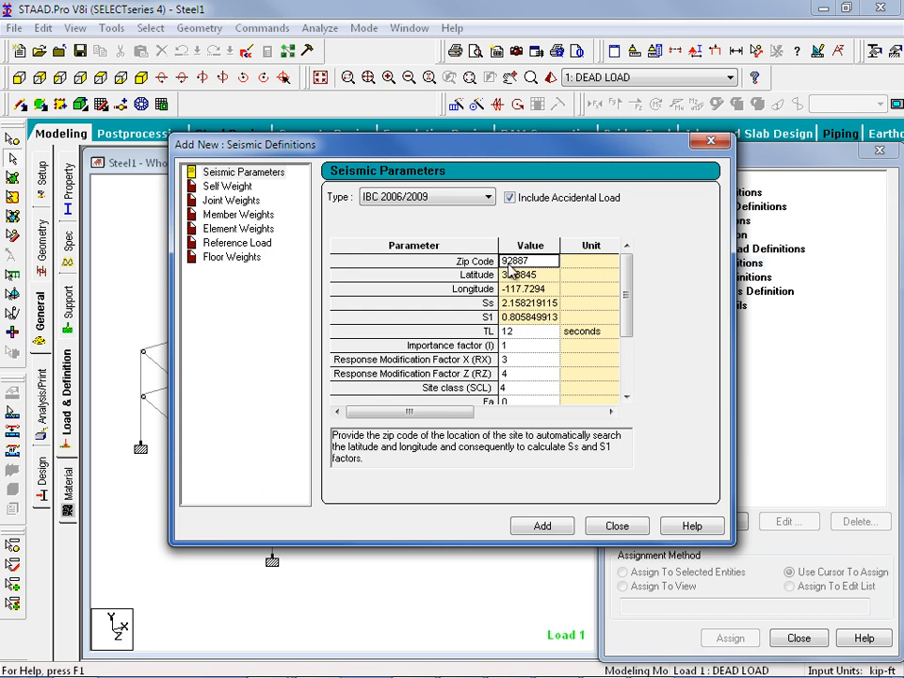
Step: Set the seismic parameters TL to 8 seconds, response modification factor RZ to 3 and site class to 3
click(534, 333)
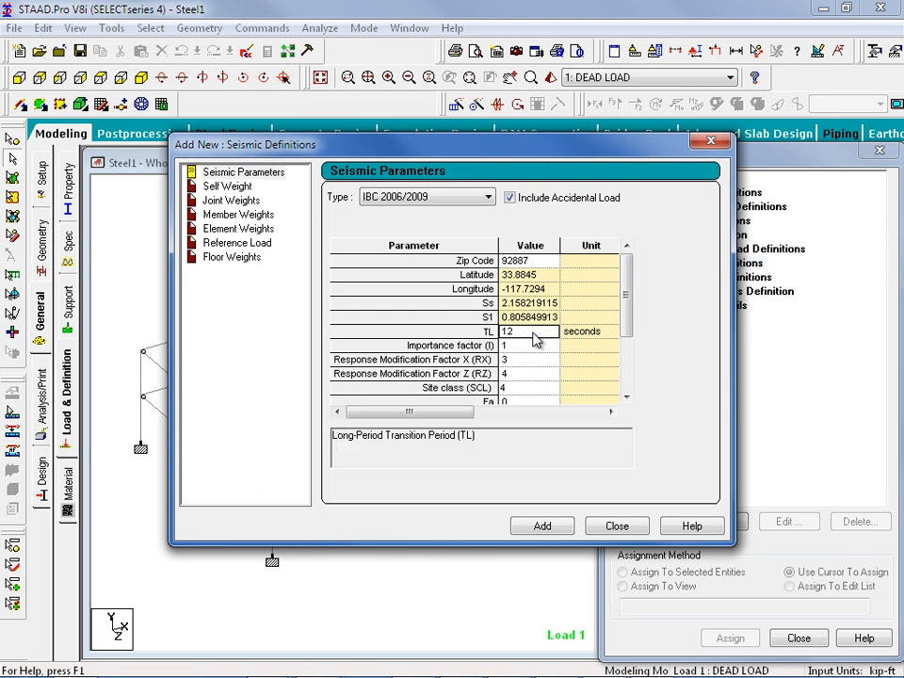
text(8)
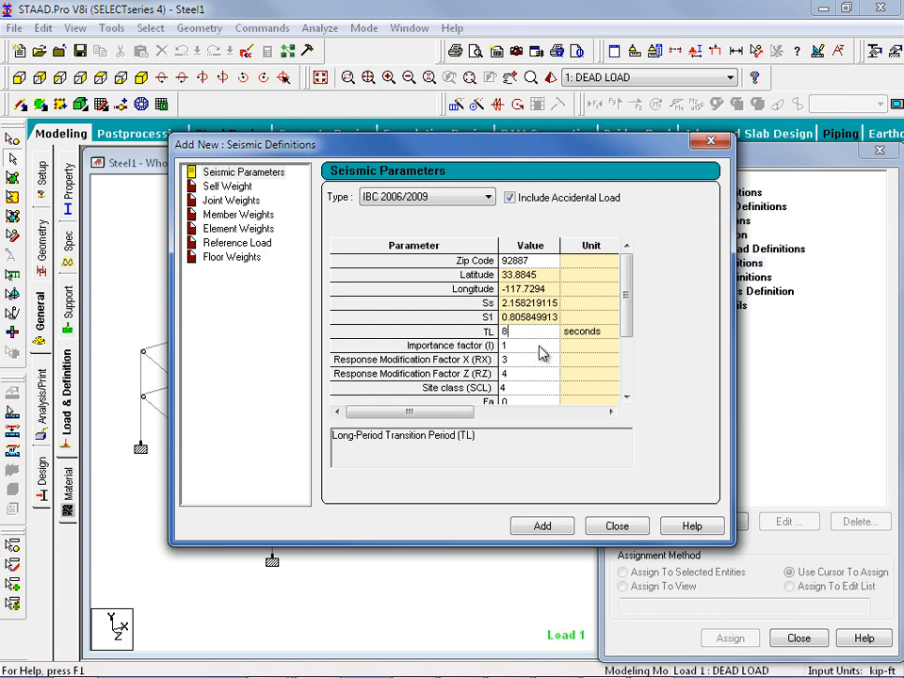
click(540, 347)
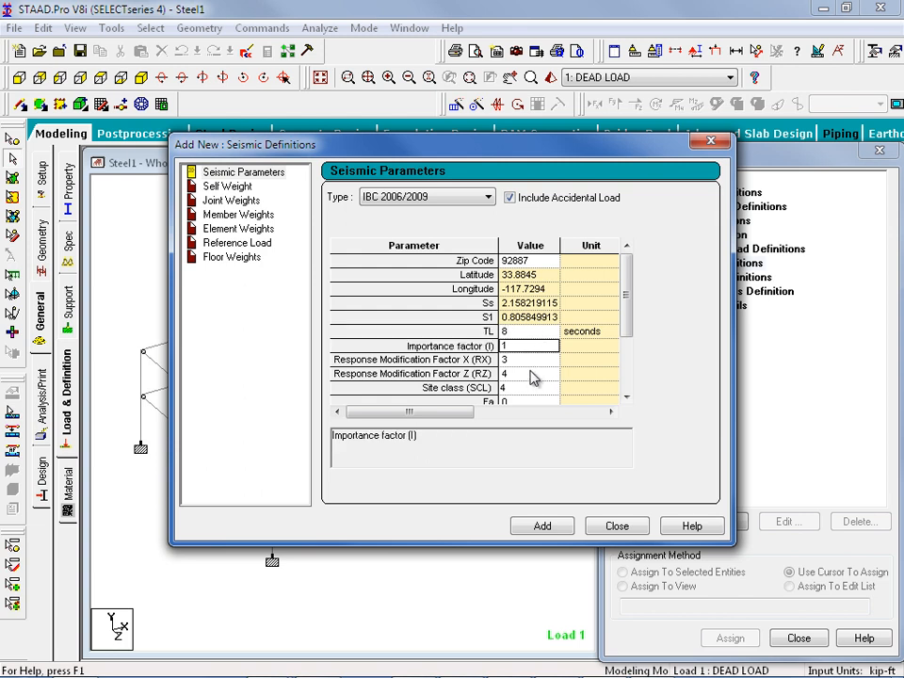
click(533, 375)
text(3)
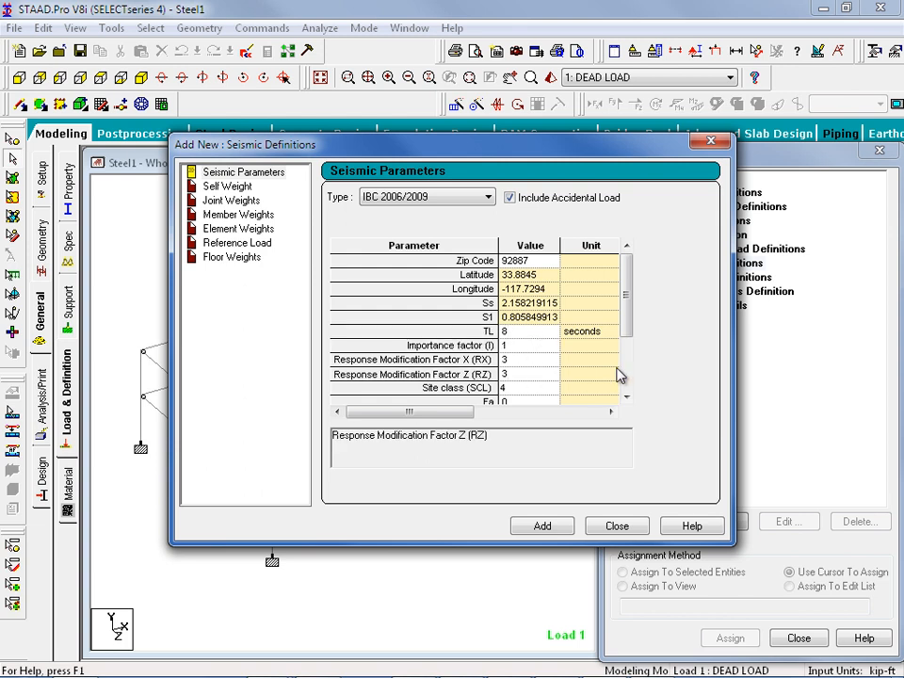
click(539, 388)
click(525, 428)
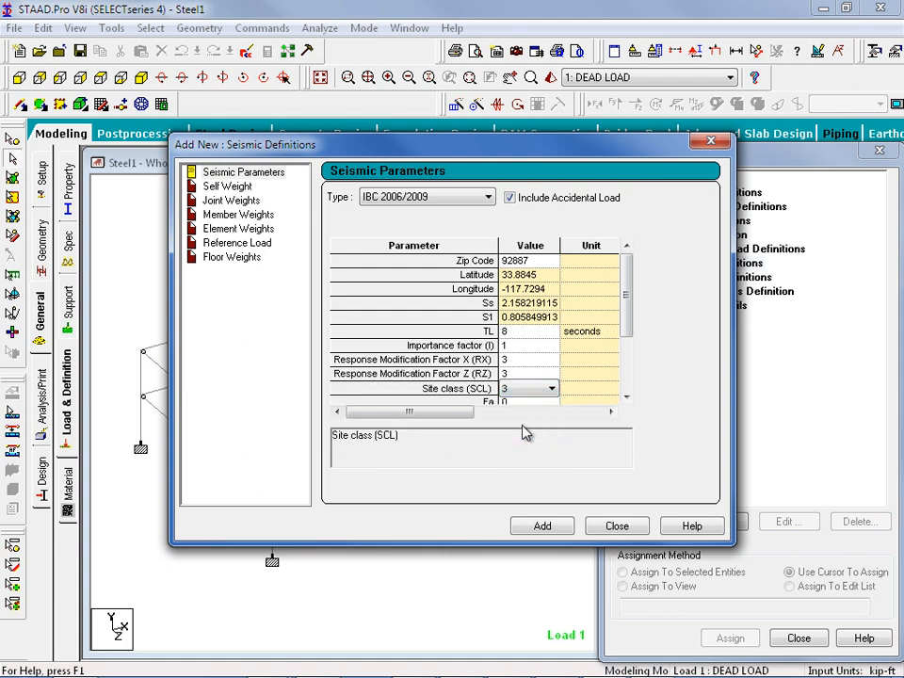
Step: Set the CT value to 0.028 and exponent x to 0.8, and add the seismic parameters to the definition
drag(630, 327, 627, 385)
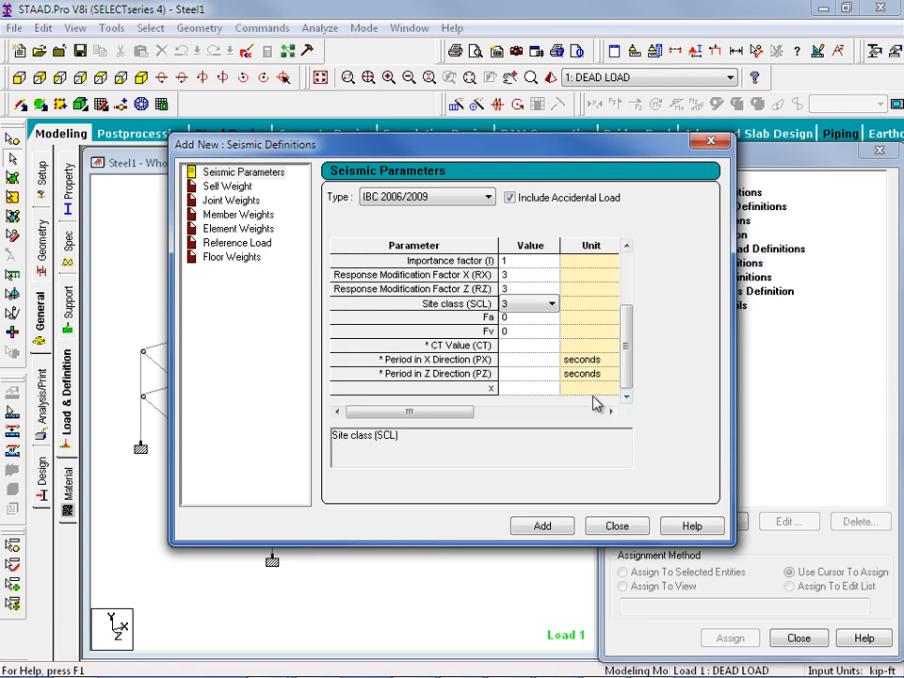
click(520, 346)
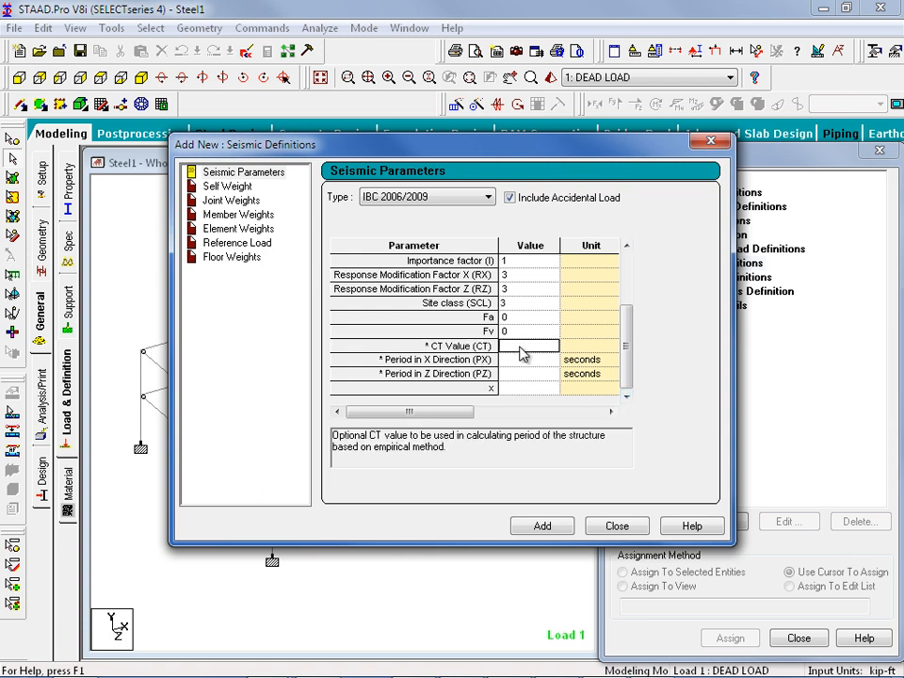
text(0.025)
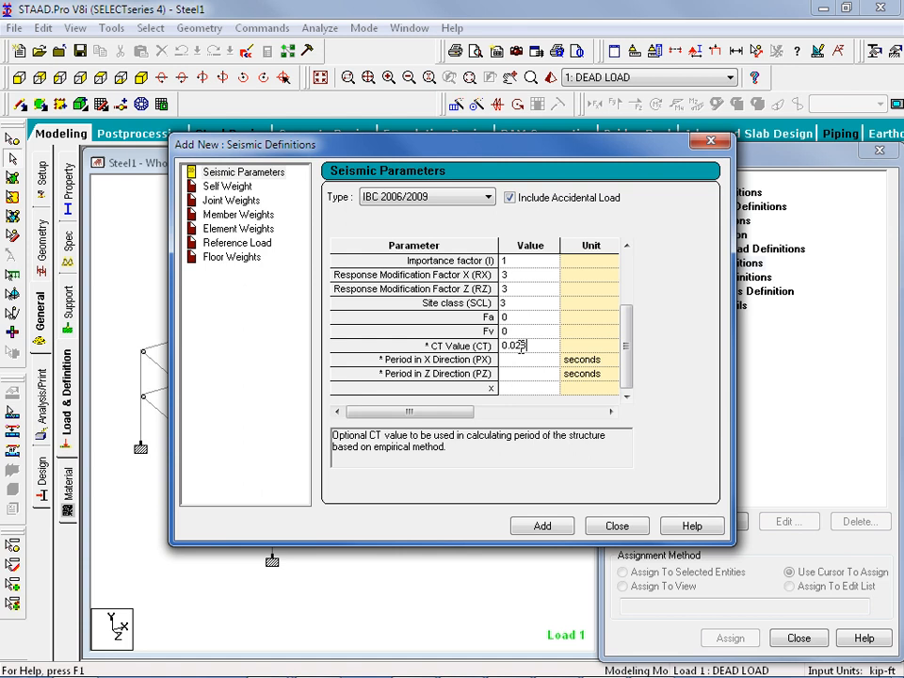
key(BackSpace)
text(8)
click(541, 375)
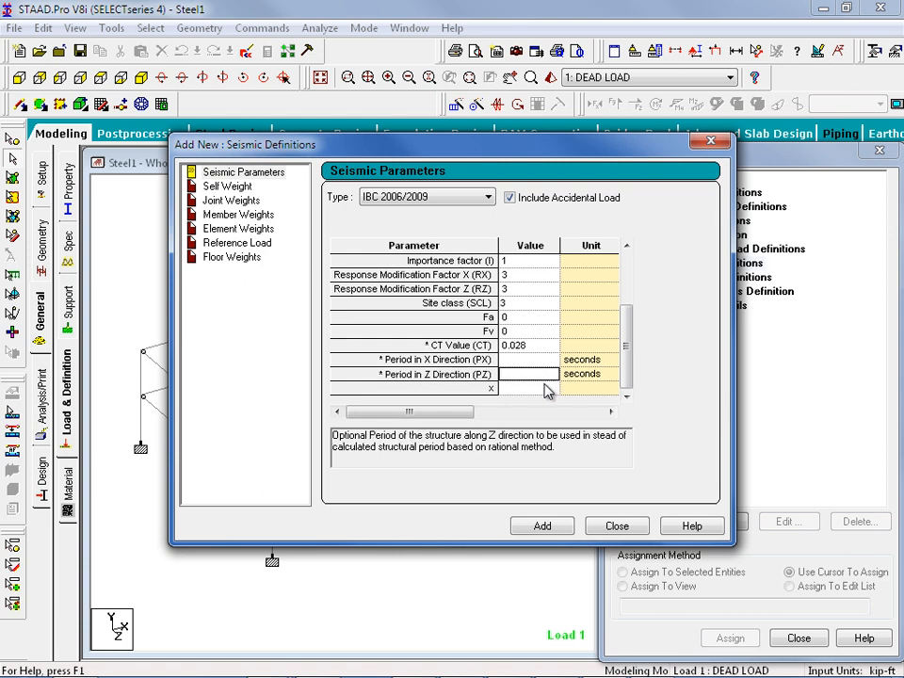
click(545, 387)
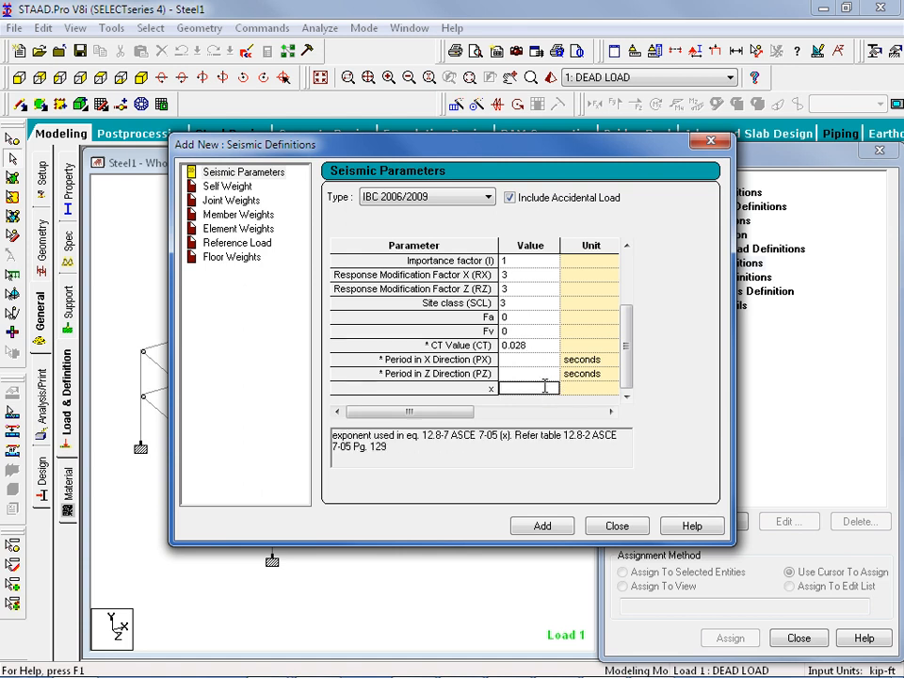
text(0.8)
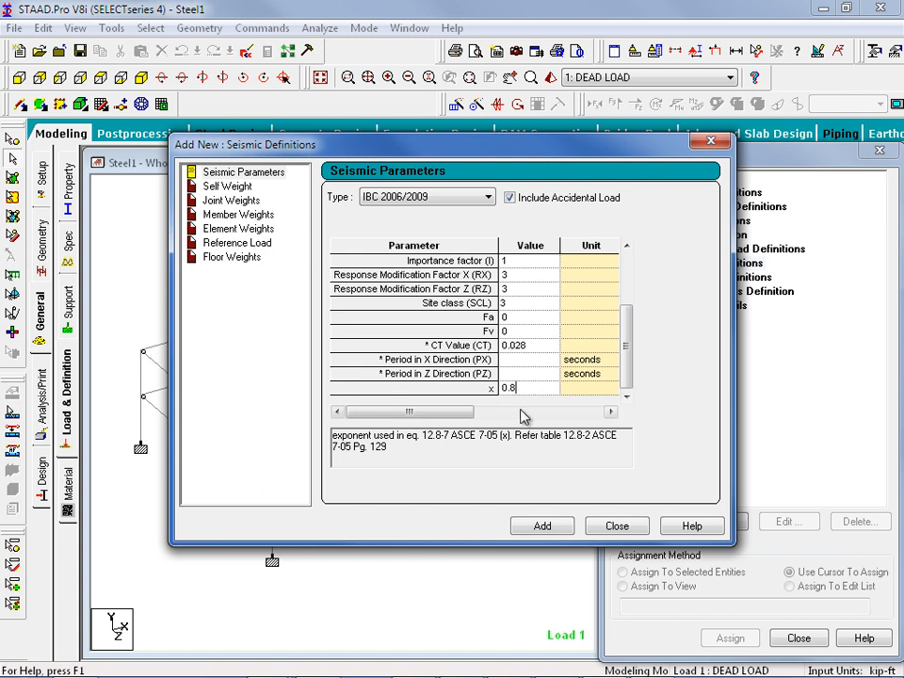
click(541, 526)
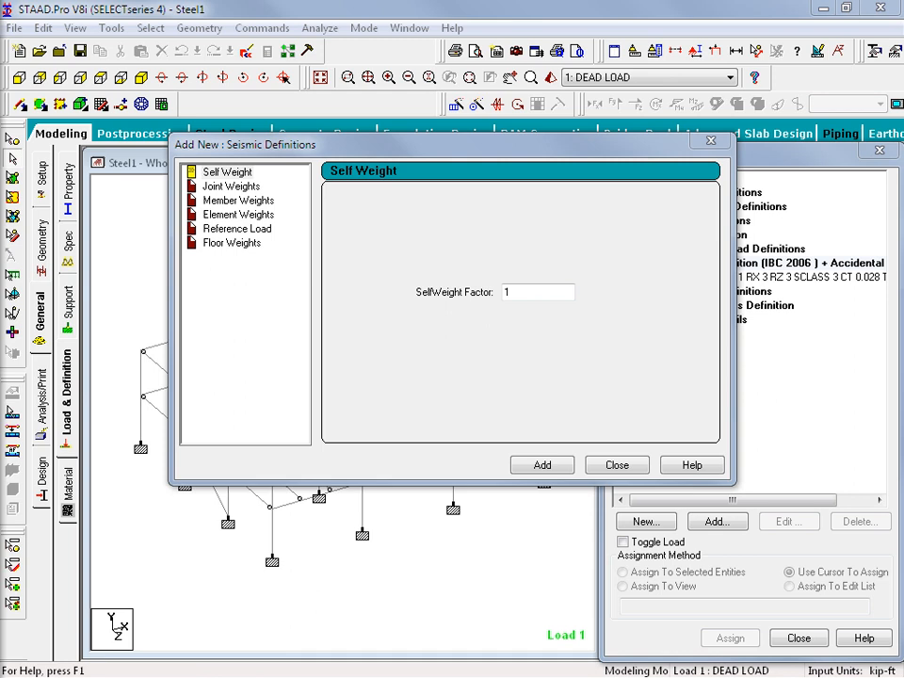
Step: Add a self weight with factor 1 and a uniform (UNI) member weight of 0.05 kip/ft to the seismic definition
click(234, 175)
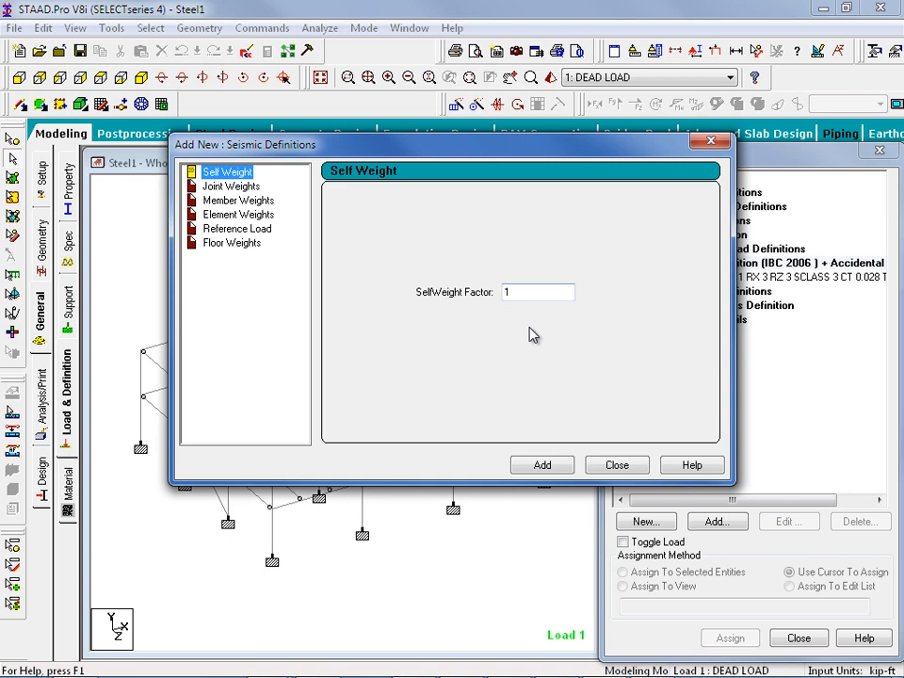
click(534, 467)
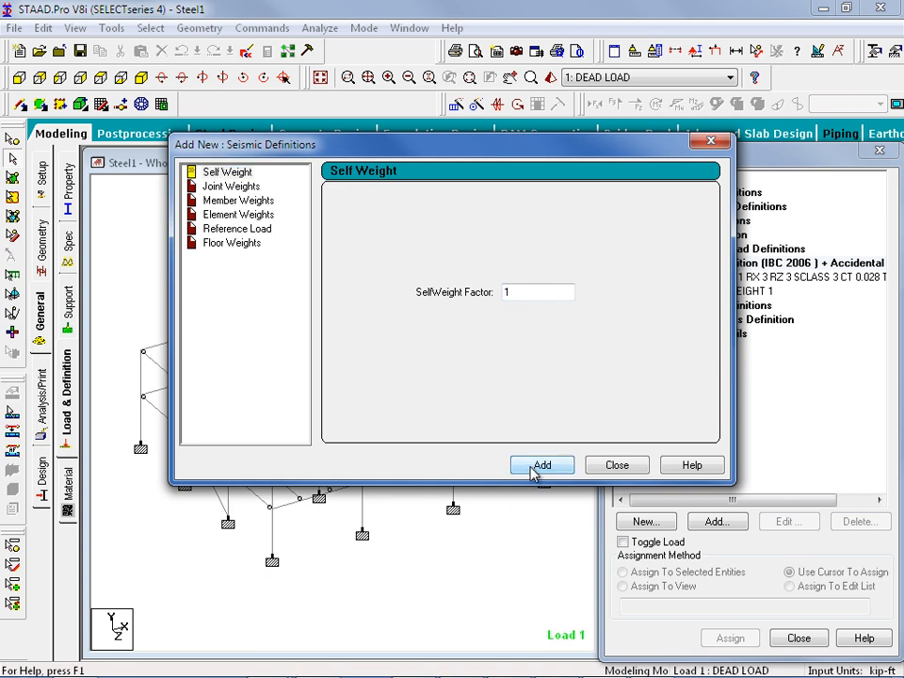
click(218, 201)
click(523, 239)
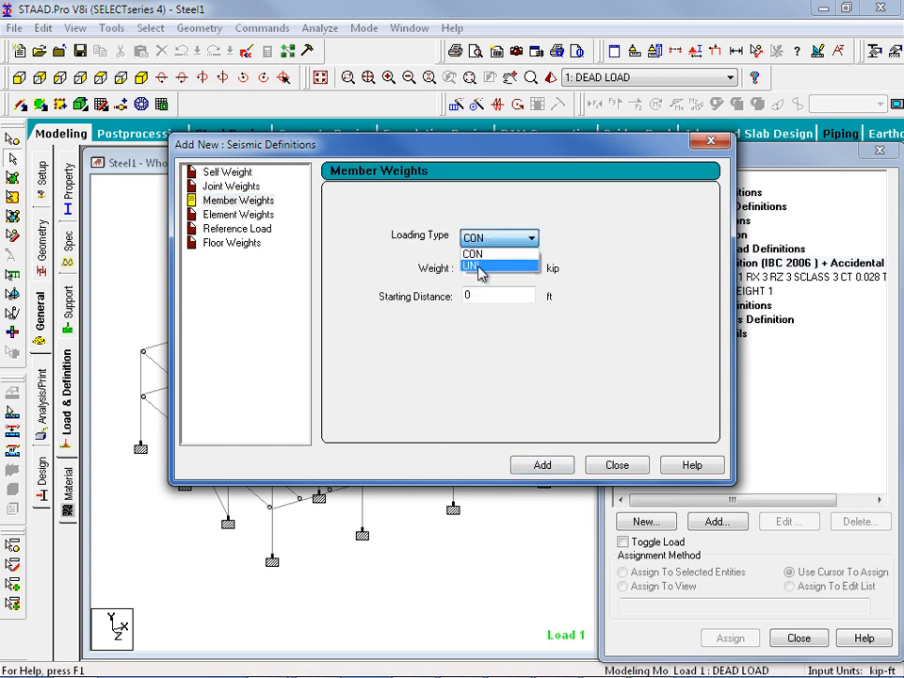
click(475, 267)
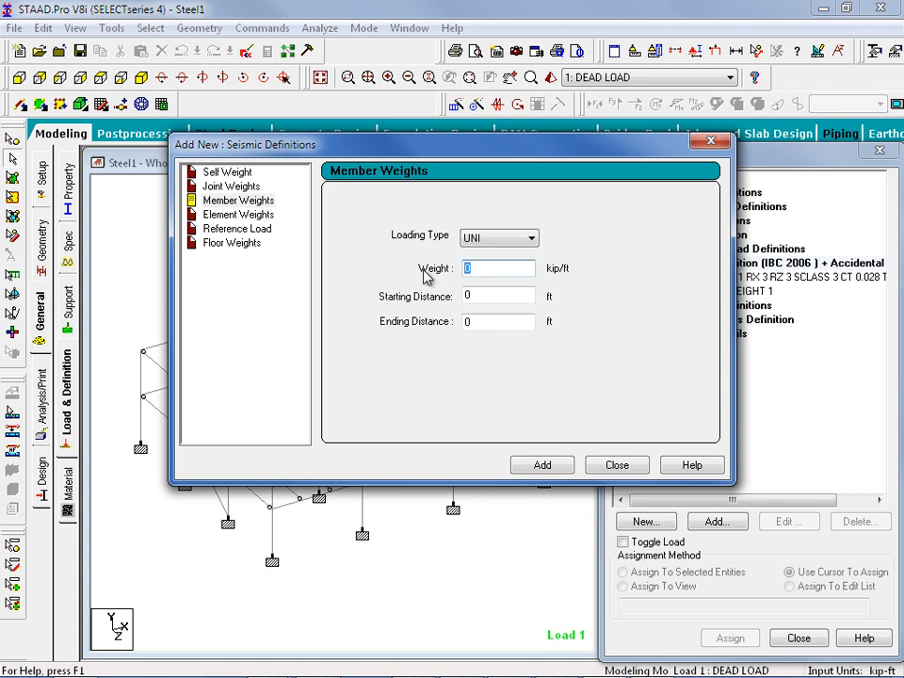
text(0.05)
click(538, 465)
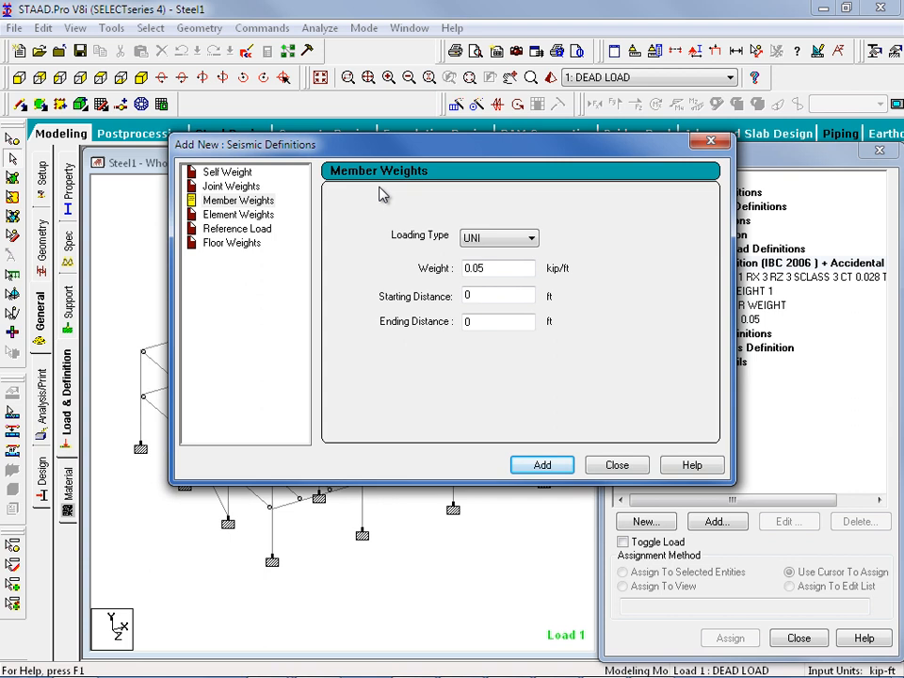
click(613, 467)
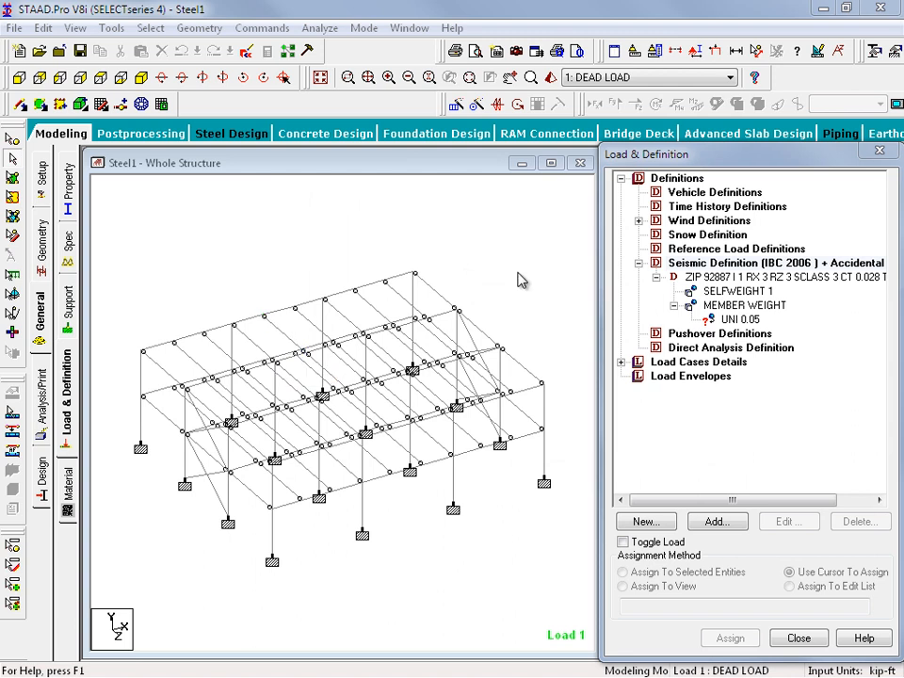
Step: Assign the UNI 0.05 member weight to all beams parallel to the Z axis
click(740, 321)
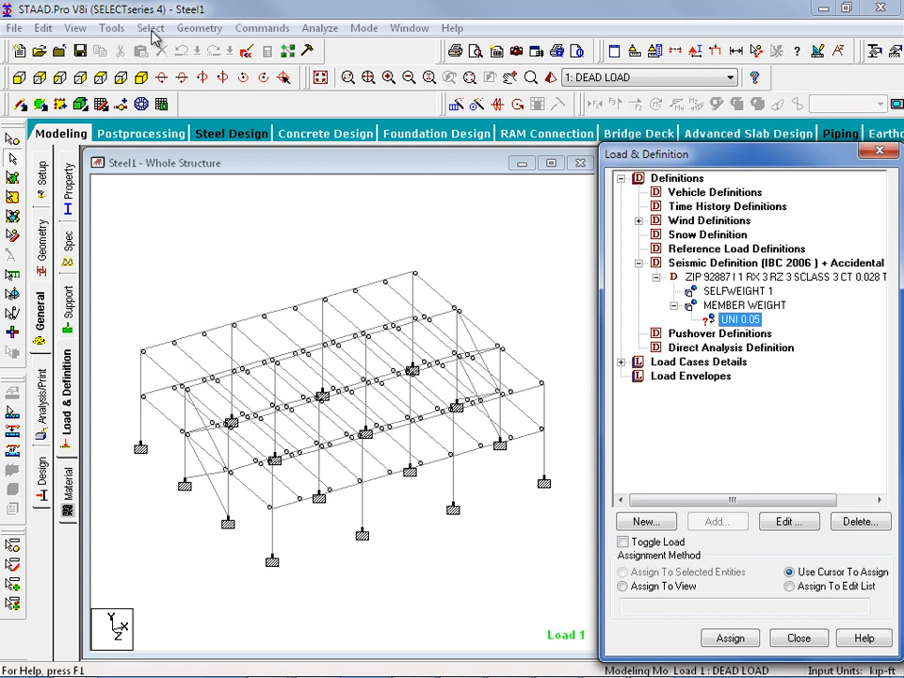
click(151, 28)
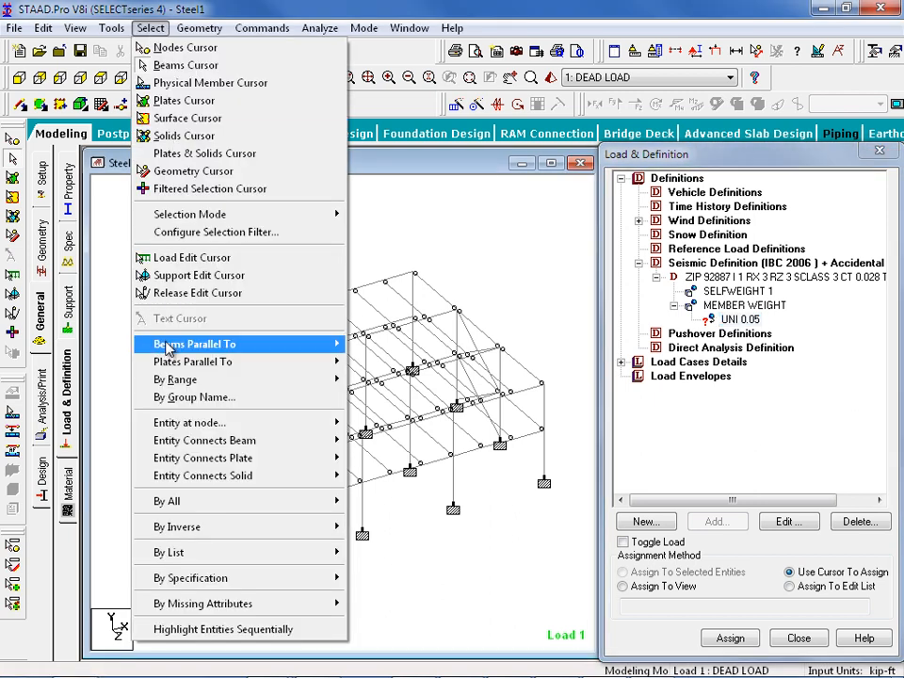
mouse_move(169, 349)
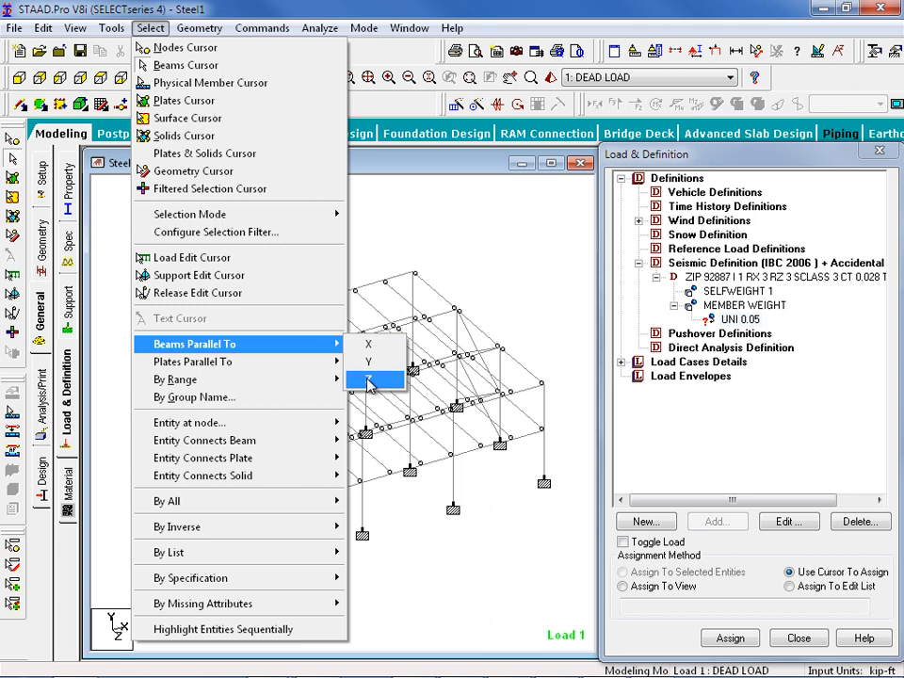
click(368, 381)
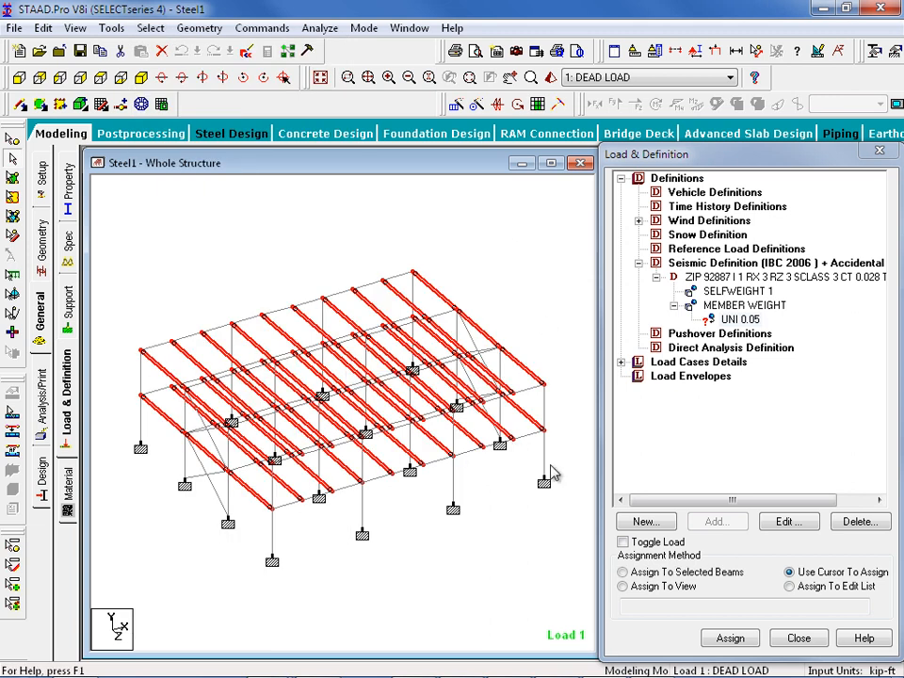
click(623, 572)
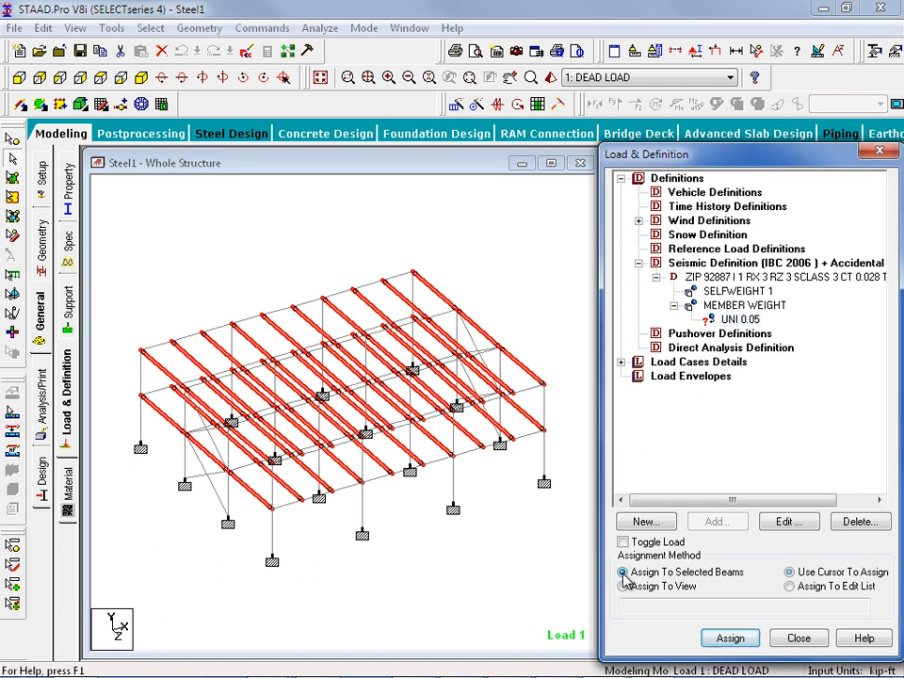
click(730, 638)
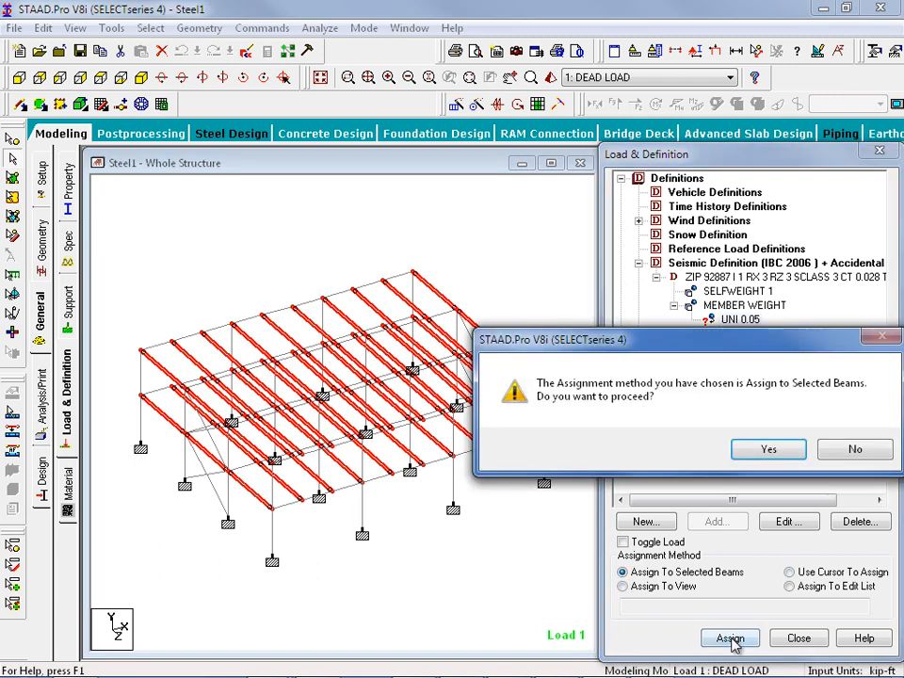
click(770, 451)
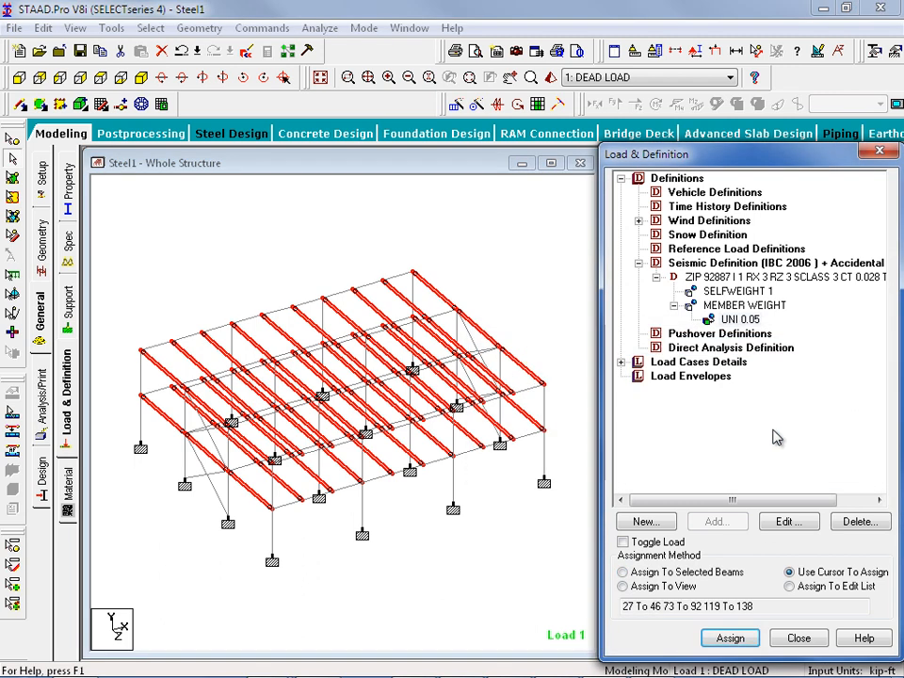